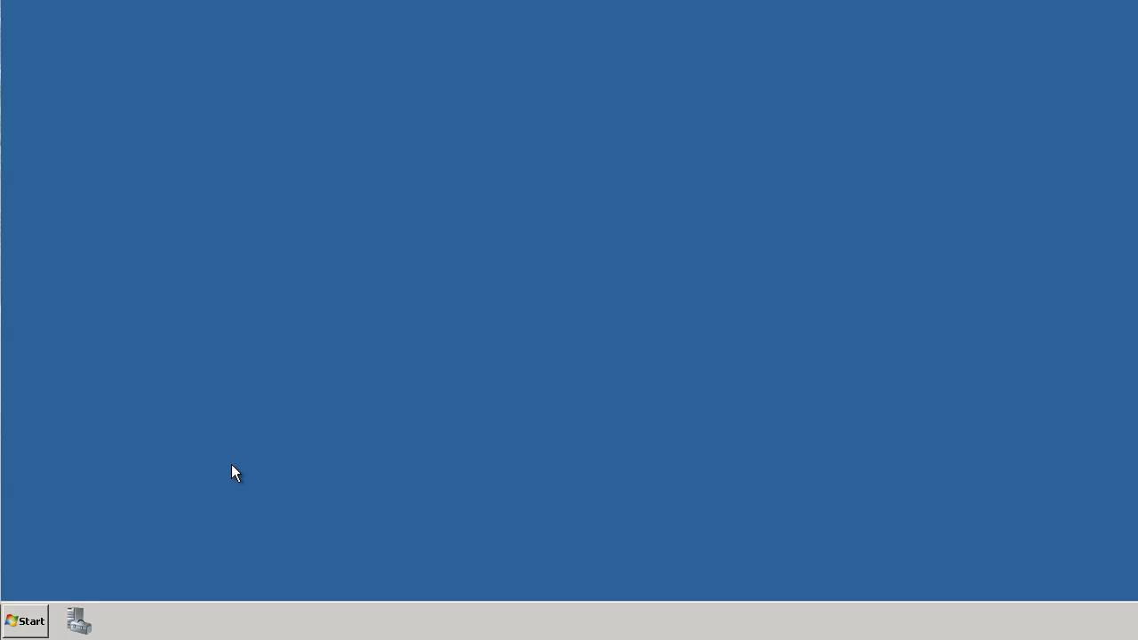
Open the Documents library and select the secrets folder
{"action": "left_click", "coordinate": [25, 623]}
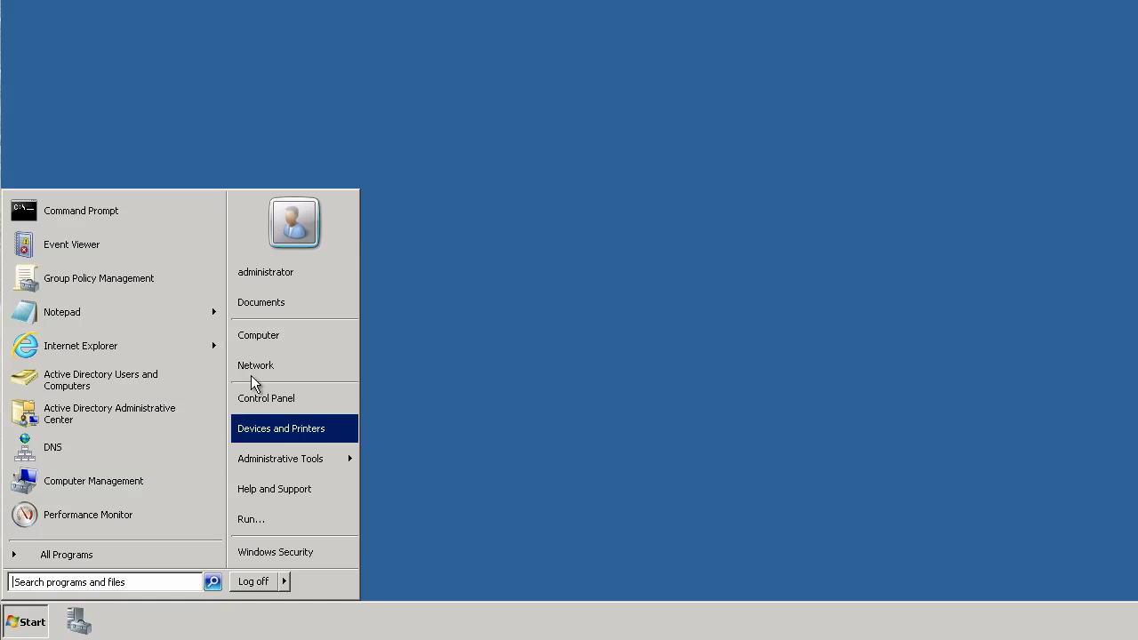
{"action": "left_click", "coordinate": [274, 306]}
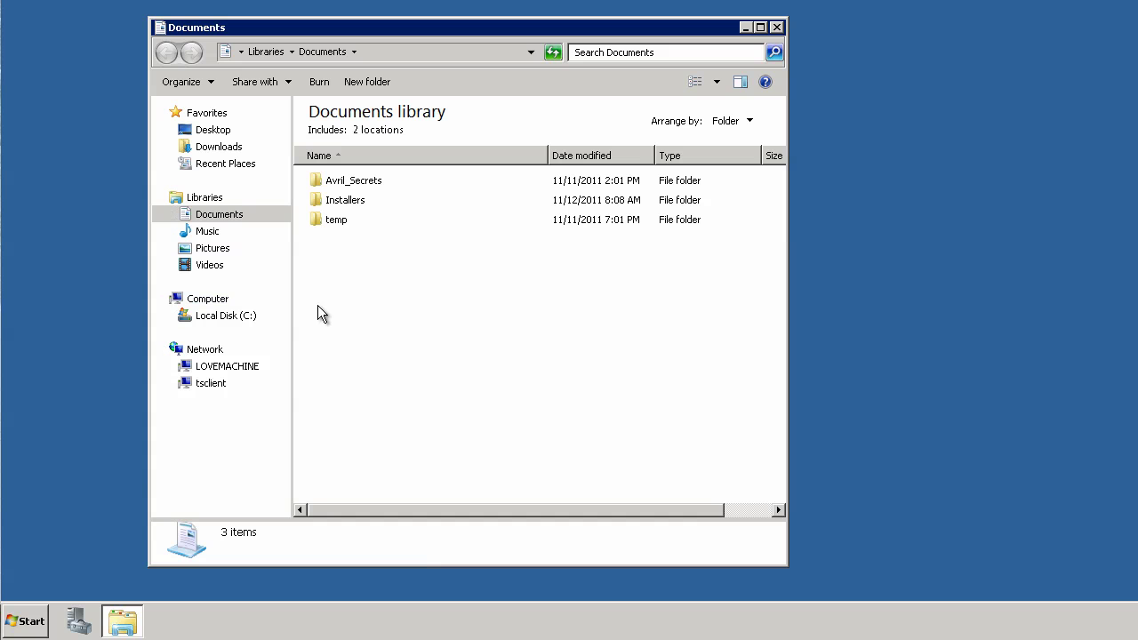
{"action": "left_click", "coordinate": [400, 182]}
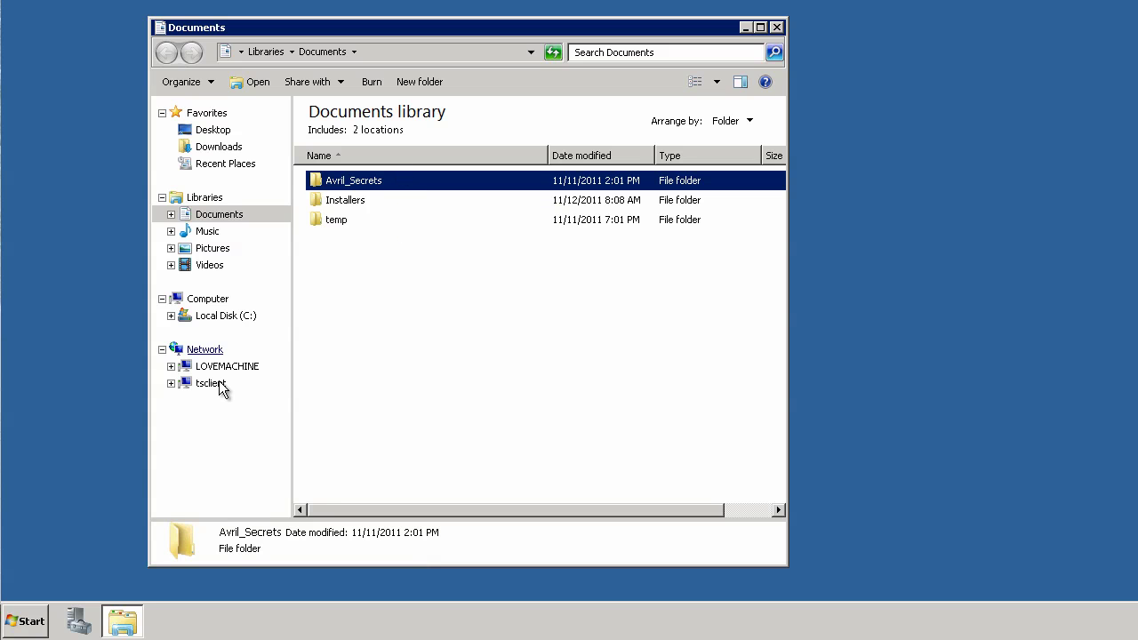
Switch to Event Viewer from the server's administrative tools
{"action": "left_click", "coordinate": [30, 625]}
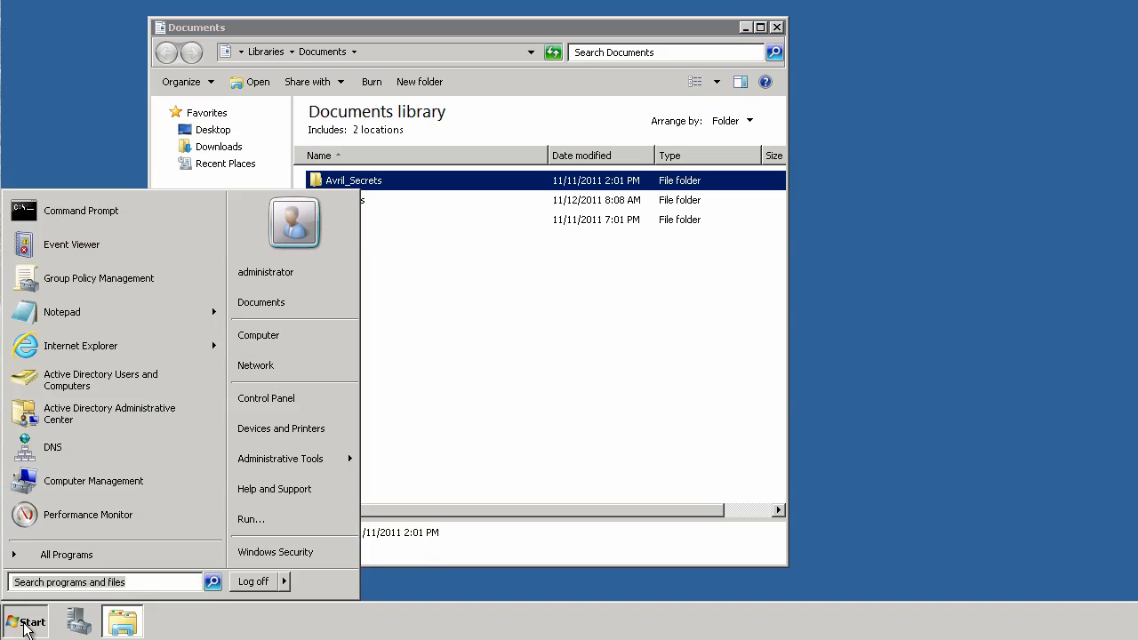
{"action": "mouse_move", "coordinate": [349, 458]}
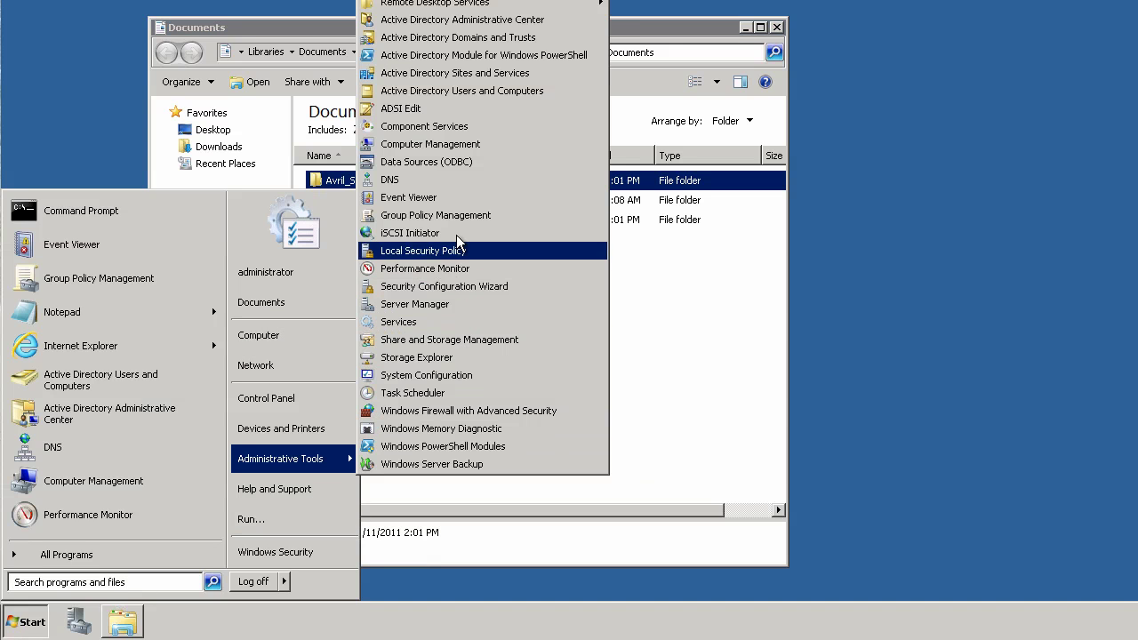
{"action": "left_click", "coordinate": [409, 197]}
Find the Security log in the Log Summary and widen the Retention Policy column to read its full policy
{"action": "left_click", "coordinate": [1001, 532]}
{"action": "left_click", "coordinate": [1001, 531]}
{"action": "left_click", "coordinate": [1002, 531]}
{"action": "left_click", "coordinate": [1001, 532]}
{"action": "left_click", "coordinate": [1002, 532]}
{"action": "left_click", "coordinate": [1001, 532]}
{"action": "left_click", "coordinate": [1001, 532]}
{"action": "left_click", "coordinate": [1001, 532]}
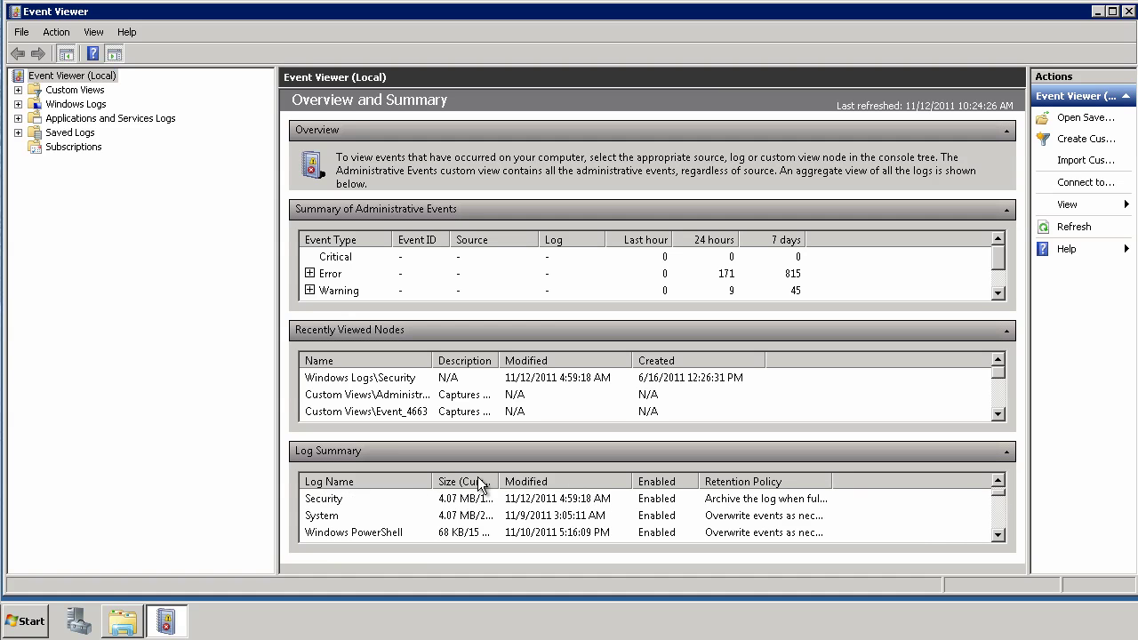
{"action": "left_click", "coordinate": [337, 503]}
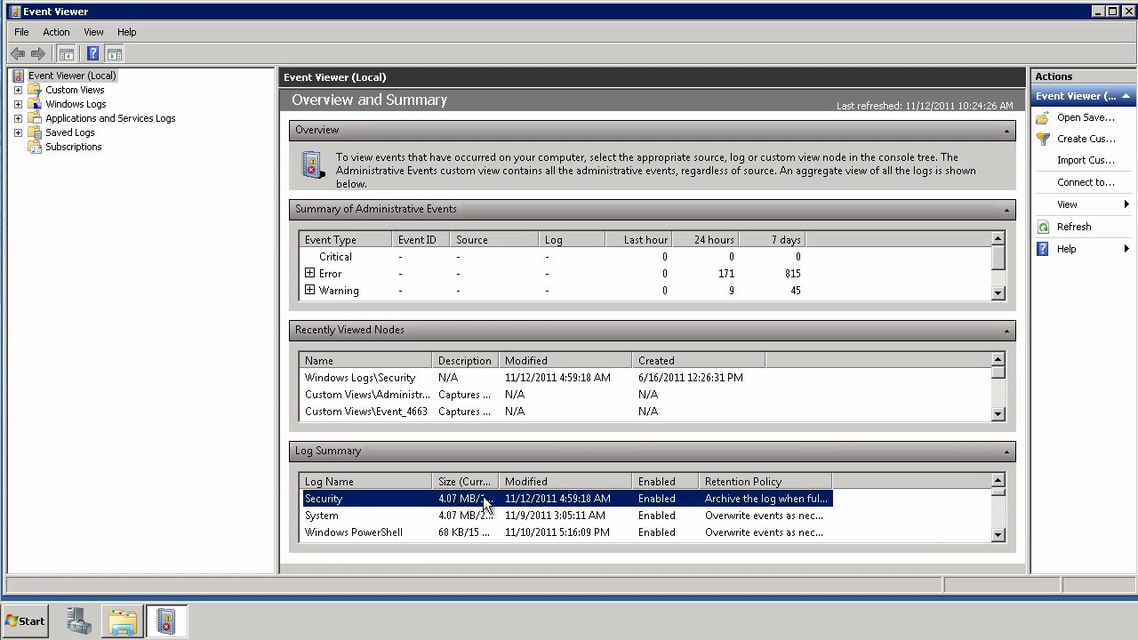
{"action": "left_click_drag", "start_coordinate": [831, 481], "coordinate": [963, 480]}
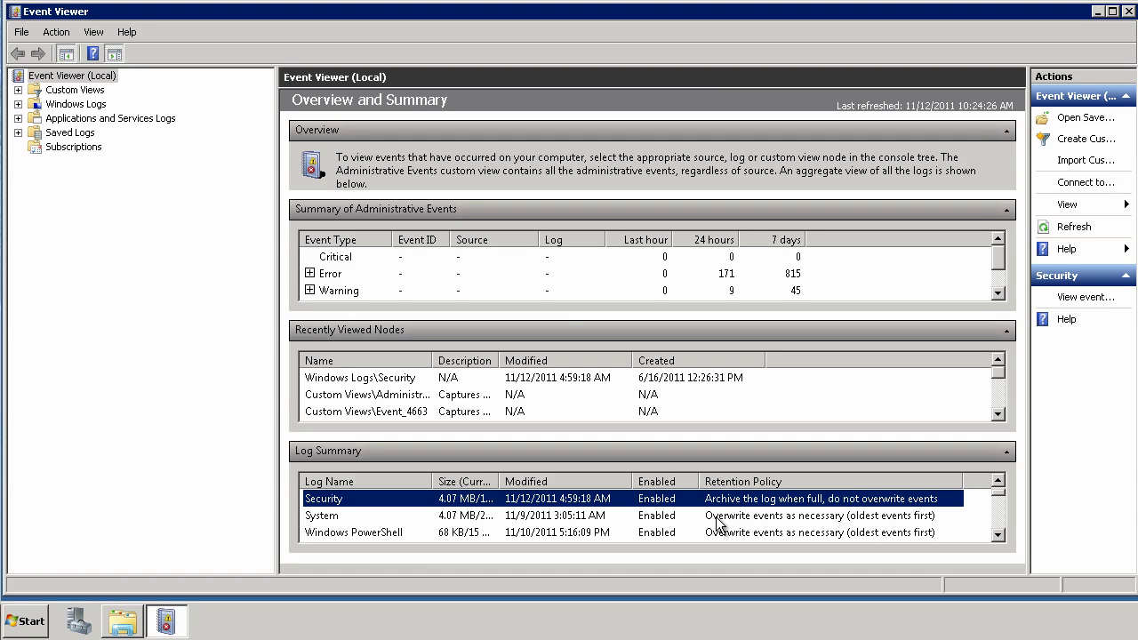
Open the Security log and look through its recent audit events
{"action": "double_click", "coordinate": [353, 498]}
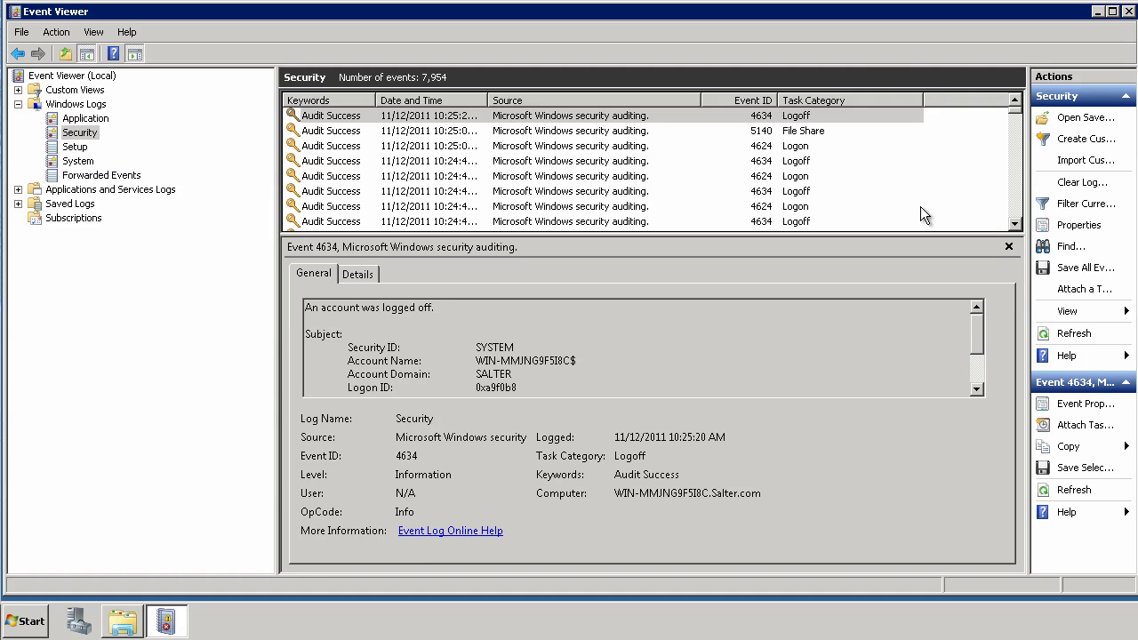
{"action": "left_click", "coordinate": [1015, 221]}
{"action": "left_click", "coordinate": [1015, 222]}
{"action": "left_click", "coordinate": [1015, 222]}
{"action": "left_click", "coordinate": [1016, 221]}
{"action": "left_click", "coordinate": [1016, 221]}
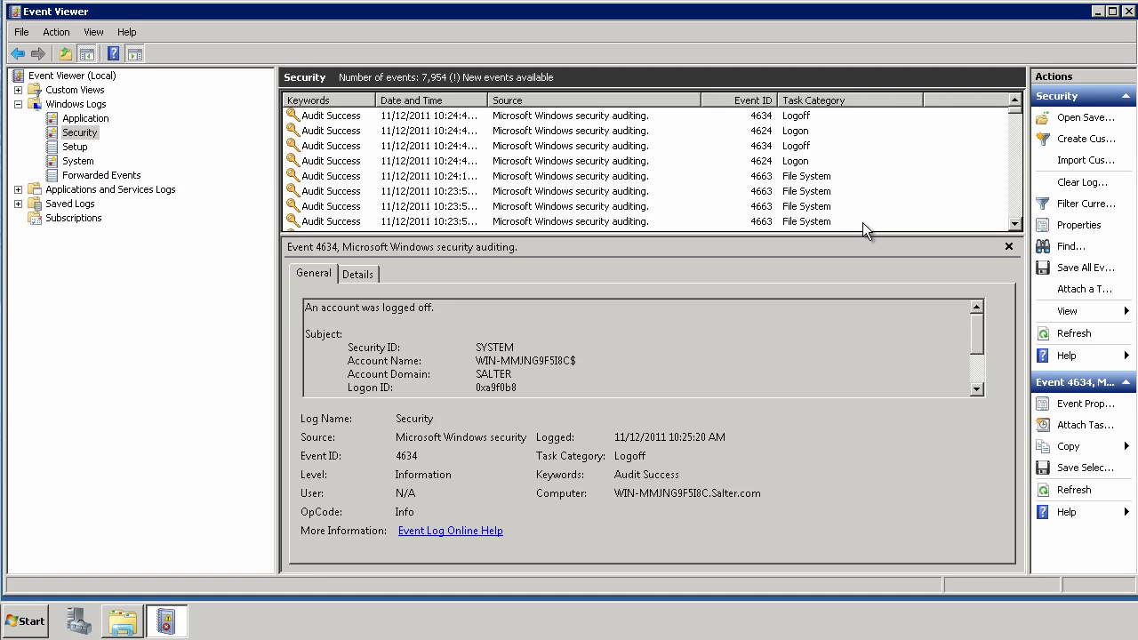
Start a new custom view limited to the last 24 hours with the Information and Verbose event levels
{"action": "left_click", "coordinate": [18, 90]}
{"action": "right_click", "coordinate": [56, 92]}
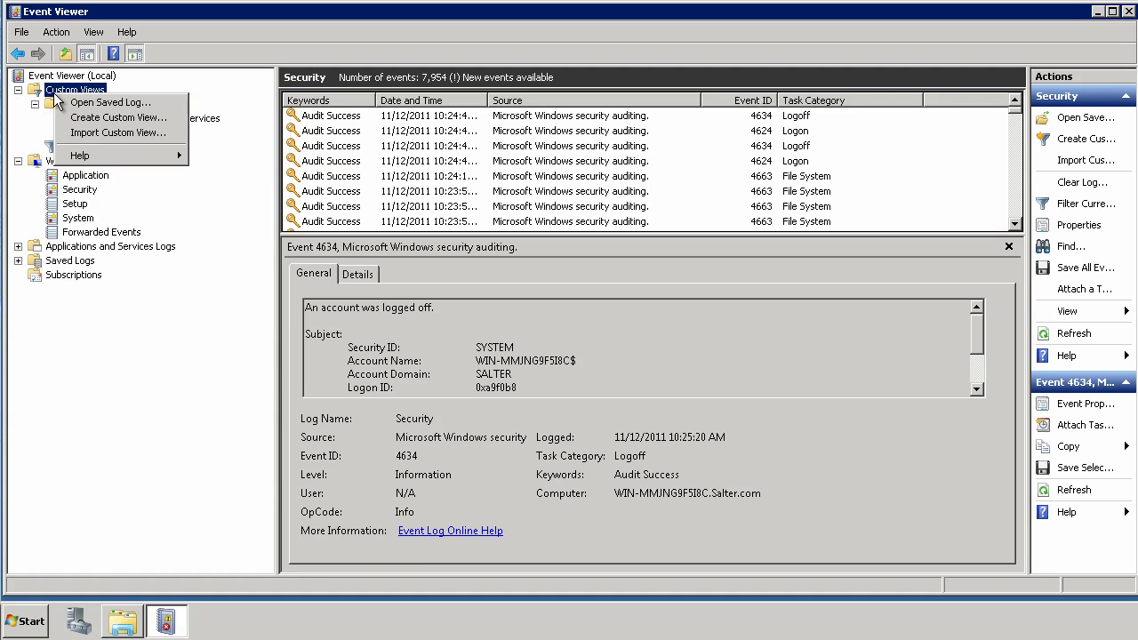
{"action": "left_click", "coordinate": [118, 118]}
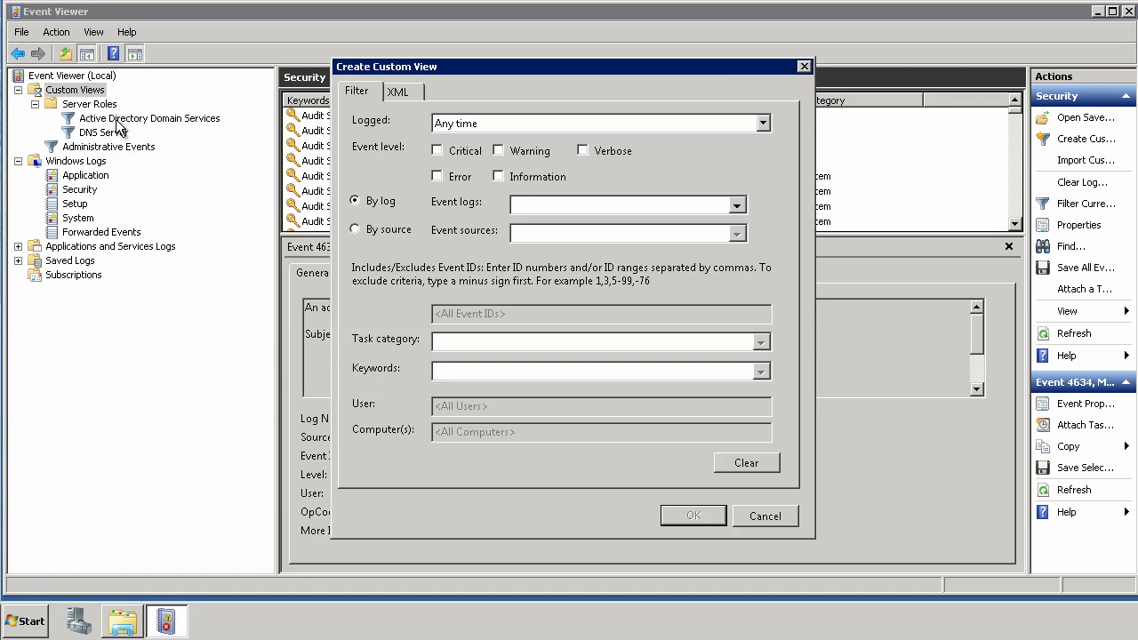
{"action": "left_click", "coordinate": [763, 125]}
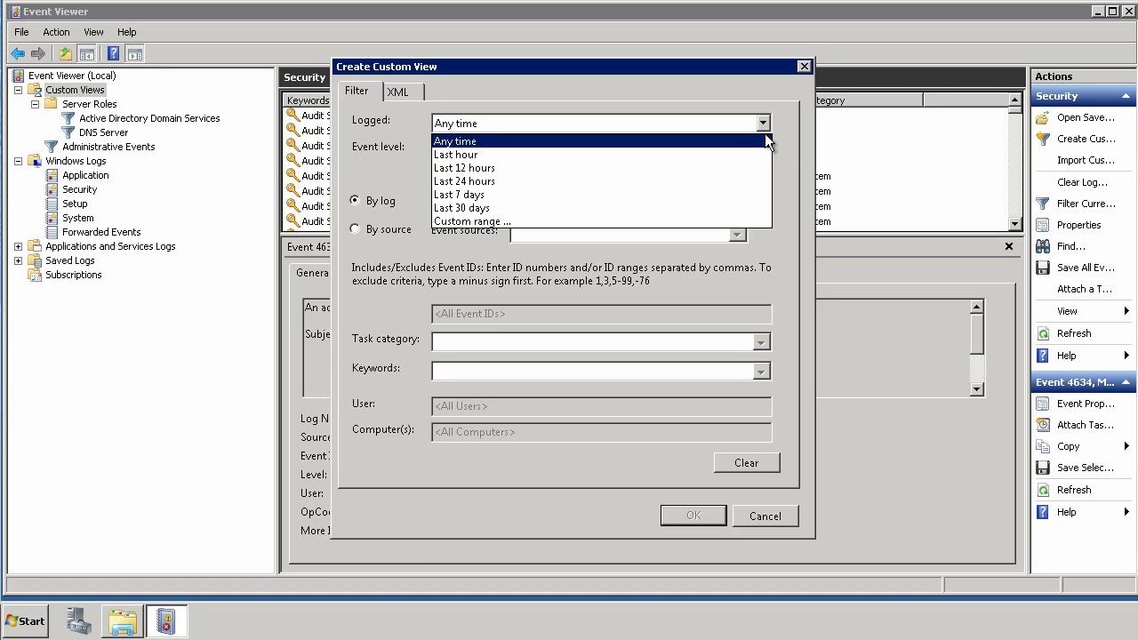
{"action": "left_click", "coordinate": [764, 182]}
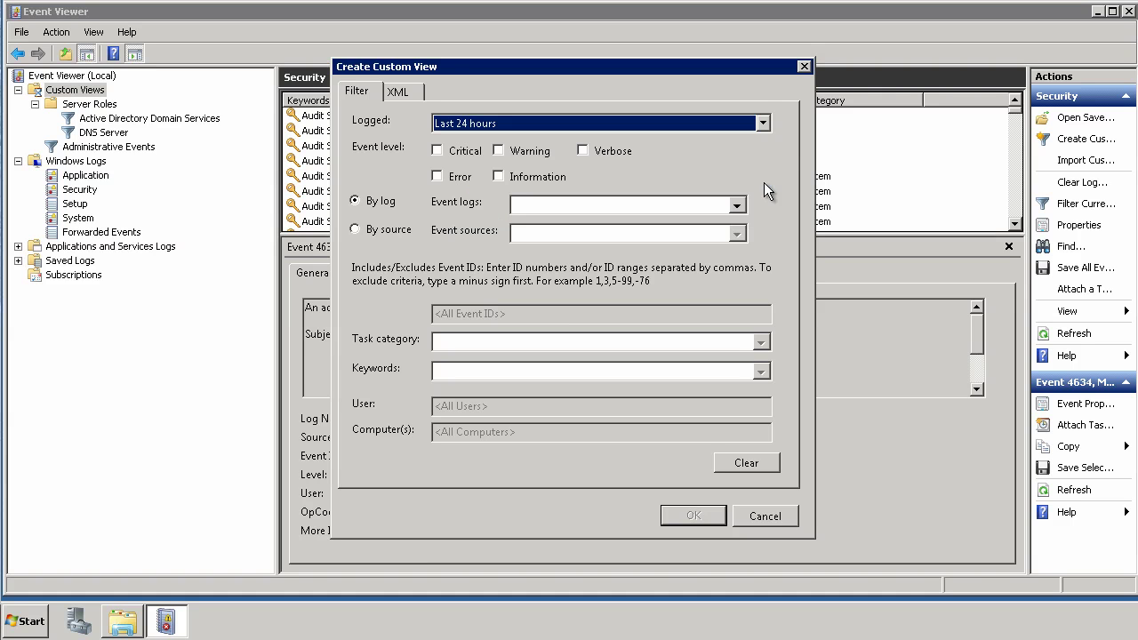
{"action": "left_click", "coordinate": [499, 177]}
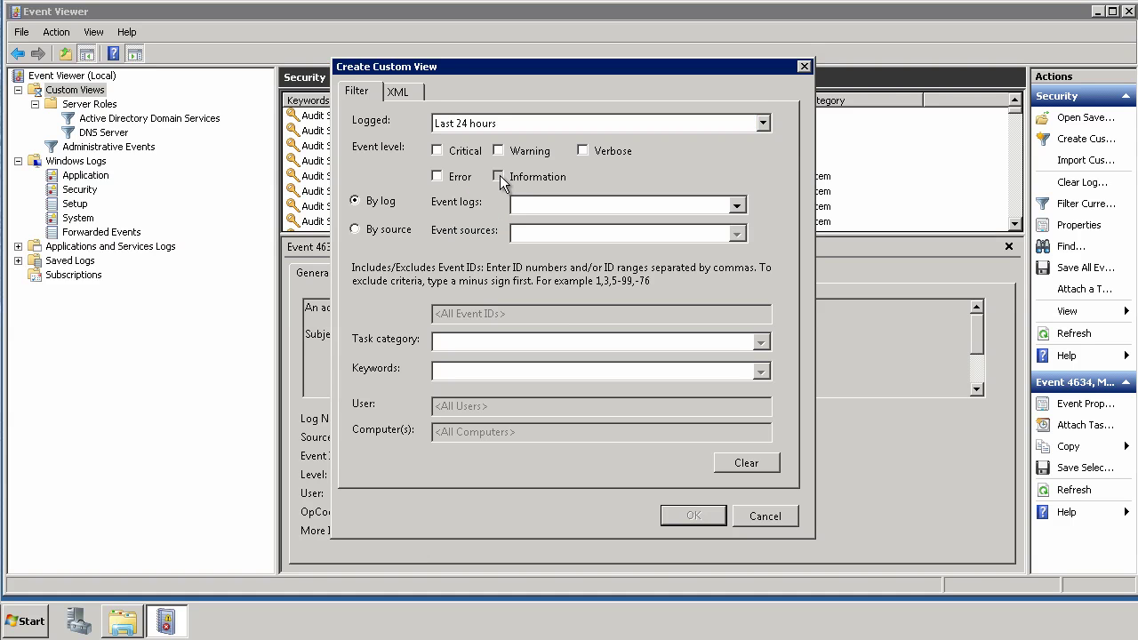
{"action": "left_click", "coordinate": [583, 151]}
Filter the custom view by the Windows Security log and include all event sources
{"action": "left_click", "coordinate": [736, 205]}
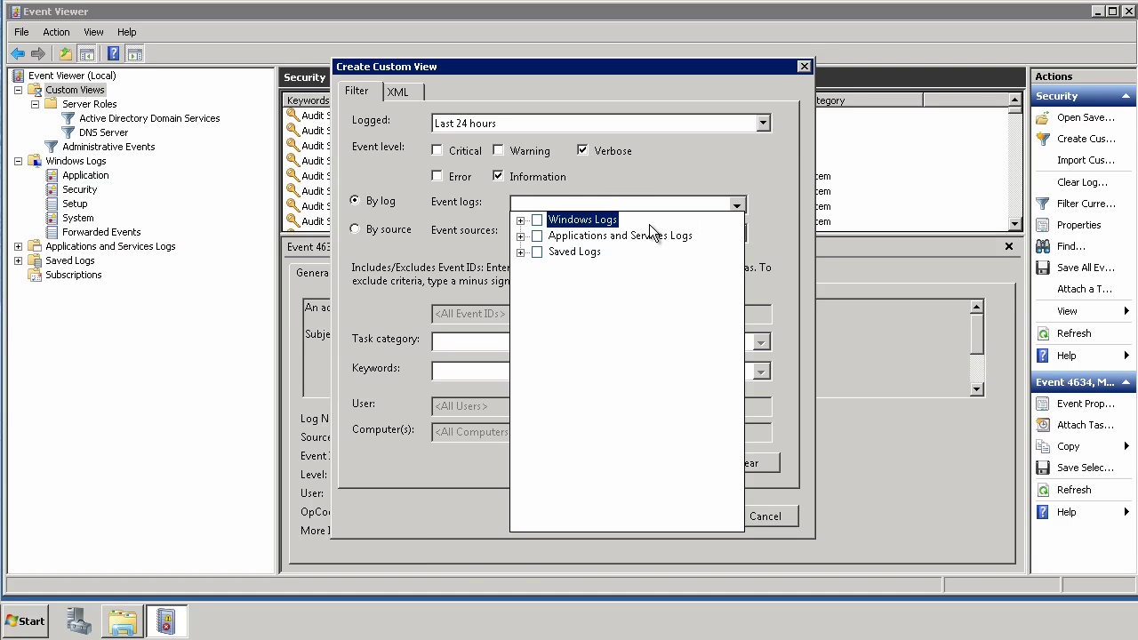
{"action": "left_click", "coordinate": [521, 220]}
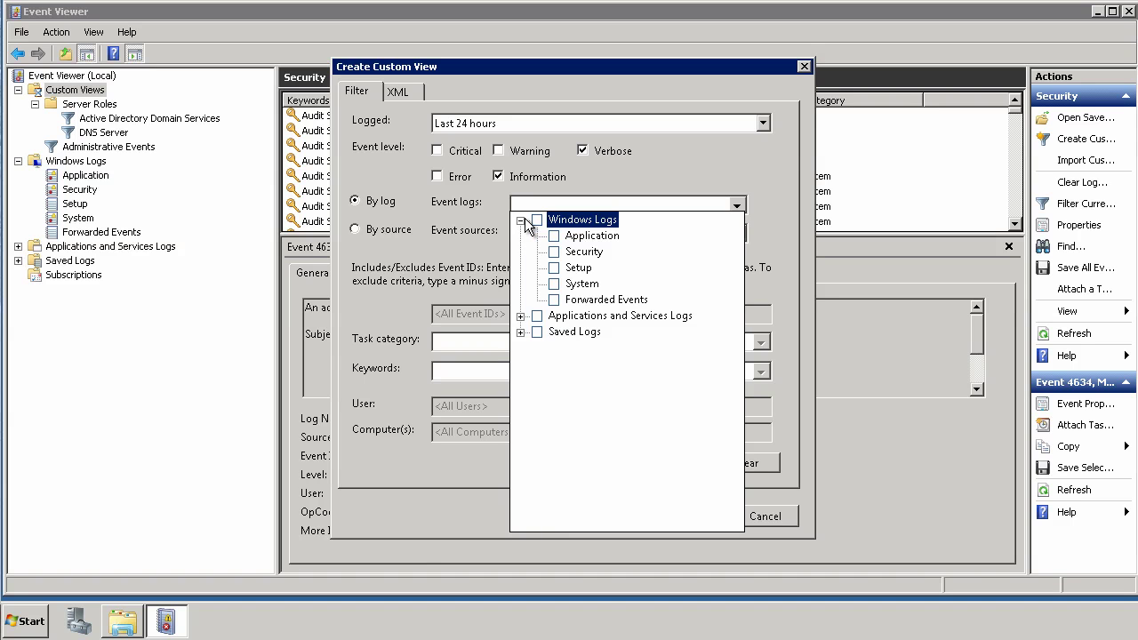
{"action": "left_click", "coordinate": [555, 252]}
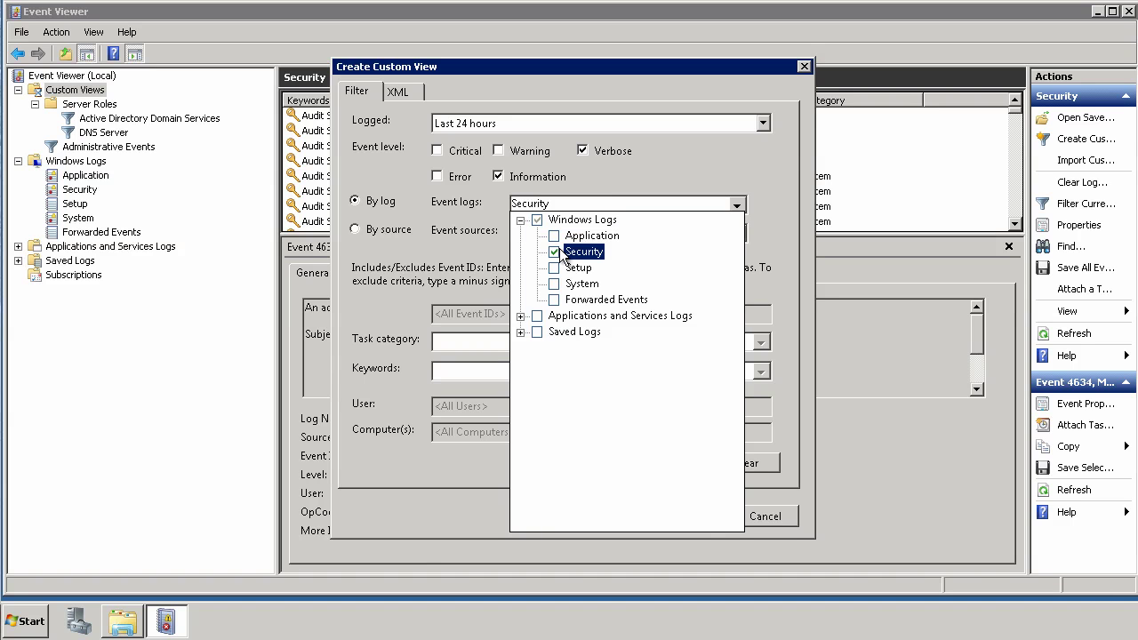
{"action": "left_click", "coordinate": [773, 182]}
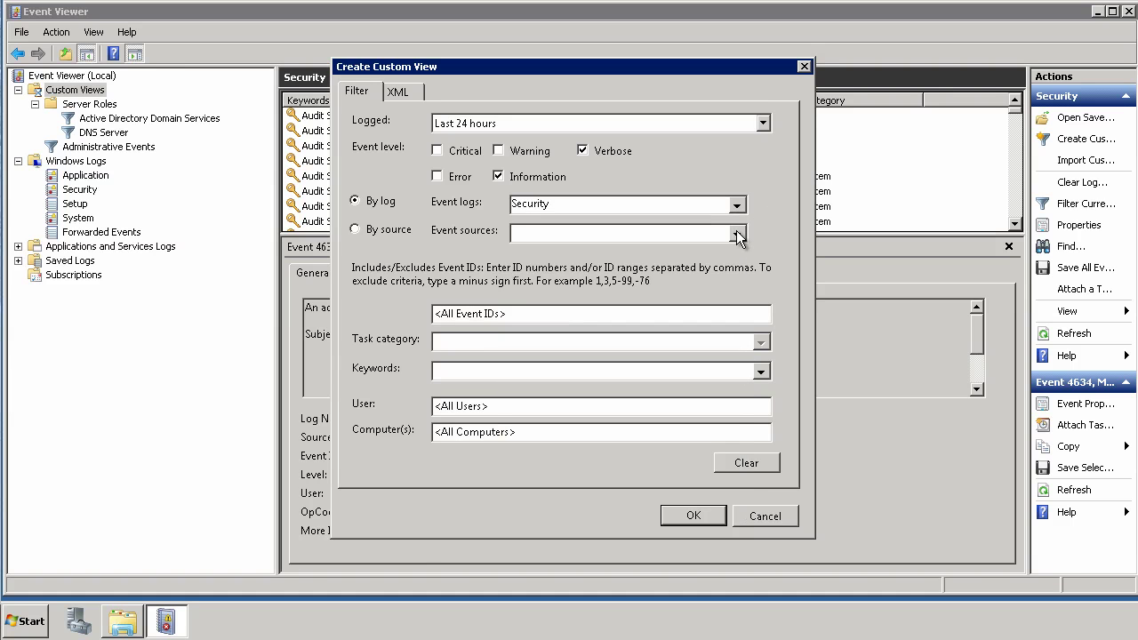
{"action": "left_click", "coordinate": [737, 234]}
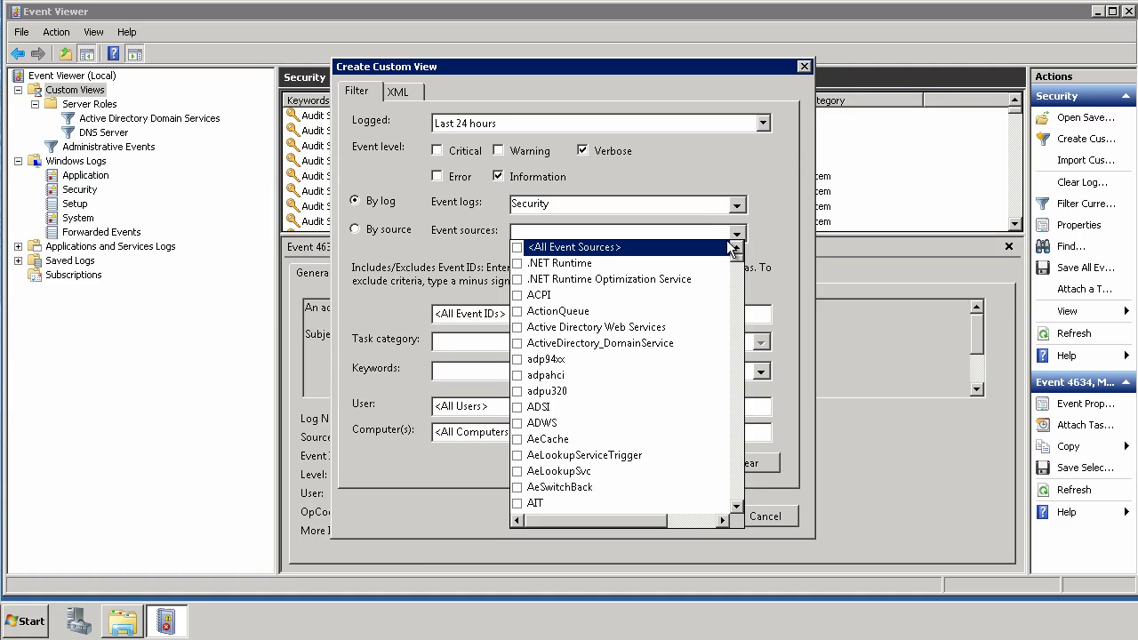
{"action": "left_click", "coordinate": [516, 247]}
{"action": "left_click", "coordinate": [783, 235]}
Restrict the custom view to event ID 4663 with the Audit Success keyword
{"action": "left_click", "coordinate": [529, 315]}
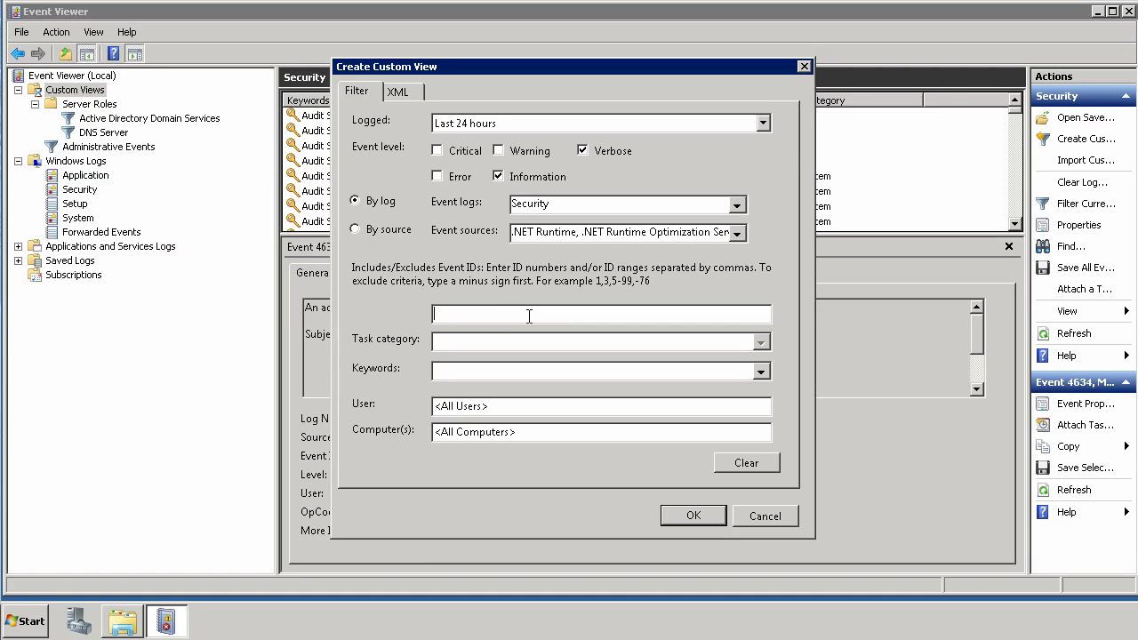
{"action": "type", "text": "4663"}
{"action": "left_click", "coordinate": [762, 372]}
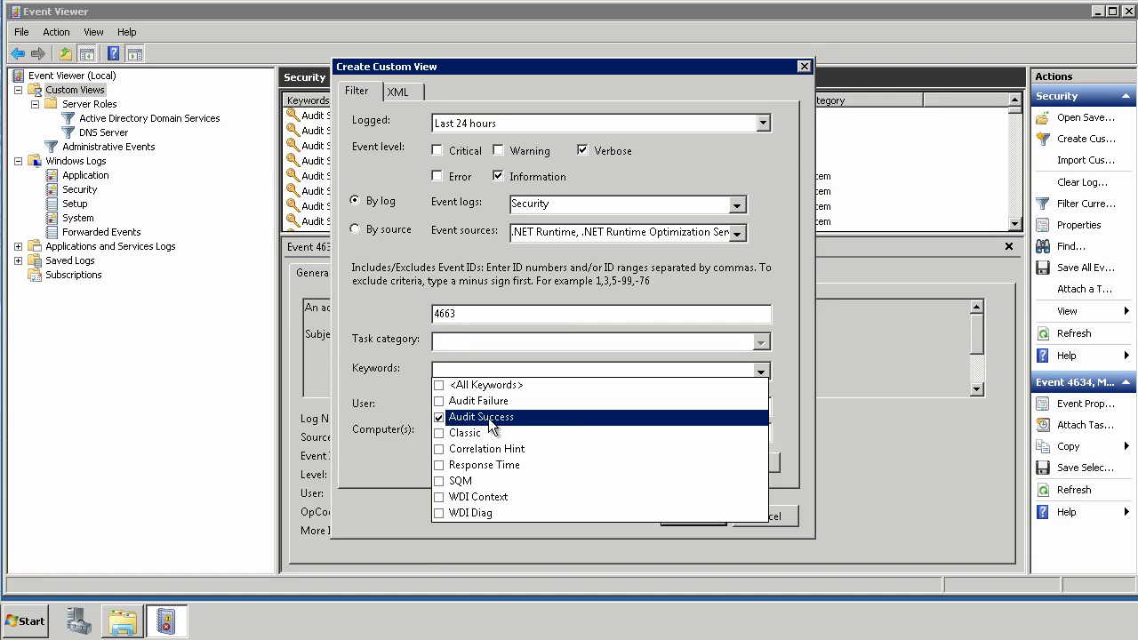
{"action": "left_click", "coordinate": [789, 414]}
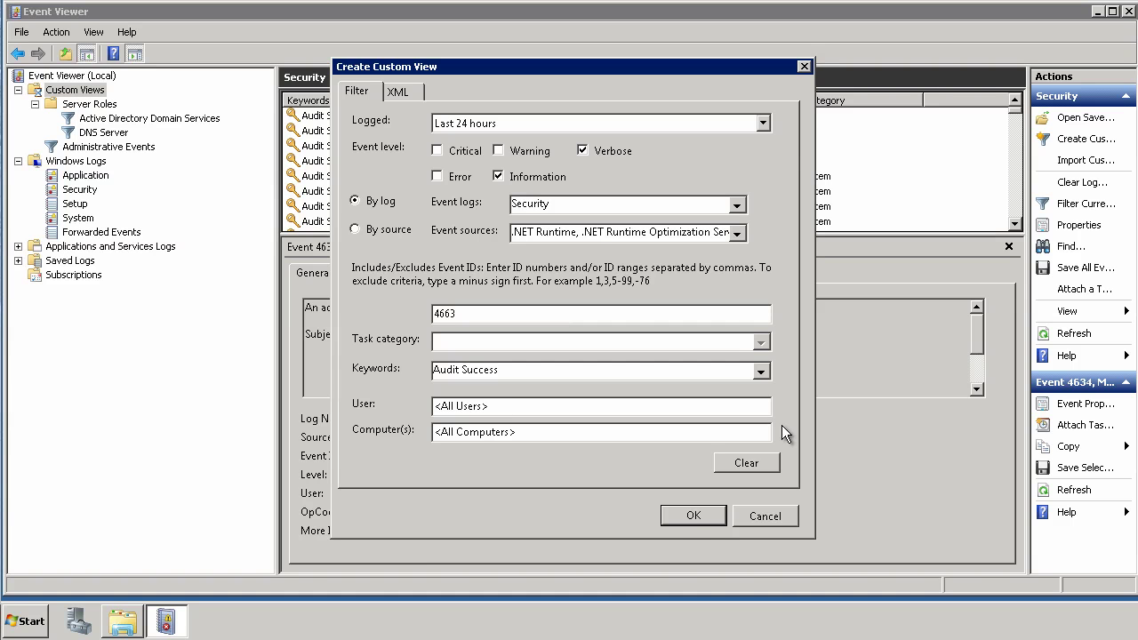
Accept the filter and name the view Event_4663_log with the description "captures all events 4663 in 24 hours"
{"action": "left_click", "coordinate": [690, 516]}
{"action": "type", "text": "Event_4663_log"}
{"action": "left_click", "coordinate": [532, 221]}
{"action": "type", "text": "captures all events 4663 in 24 hours"}
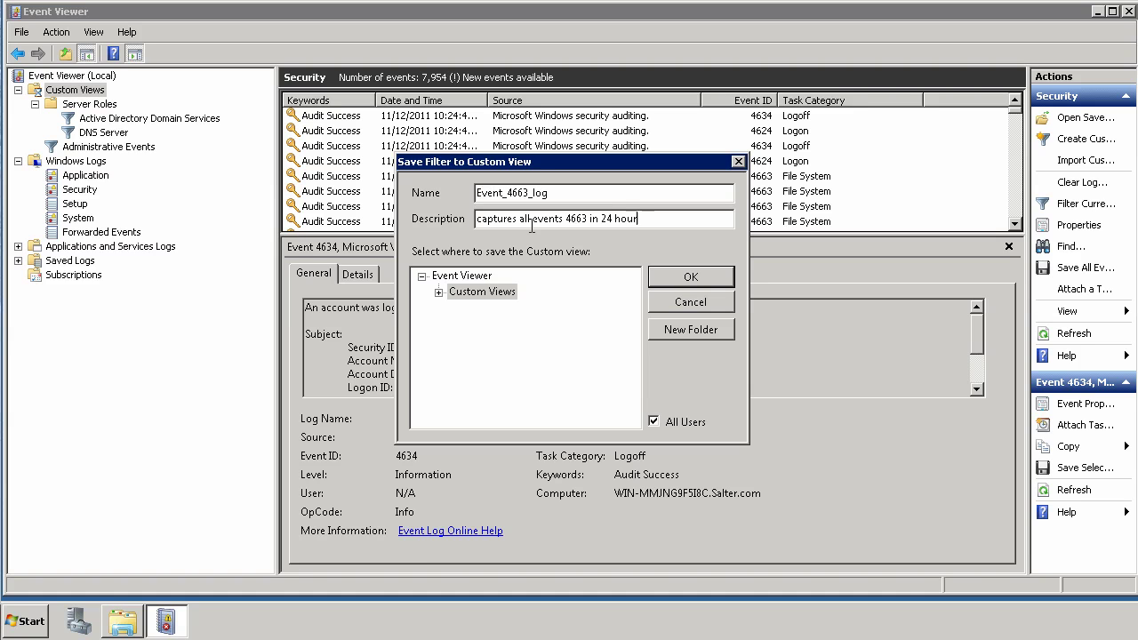
Create a folder named with the owner's first name followed by "Custom views" and save the custom view in it
{"action": "left_click", "coordinate": [681, 331]}
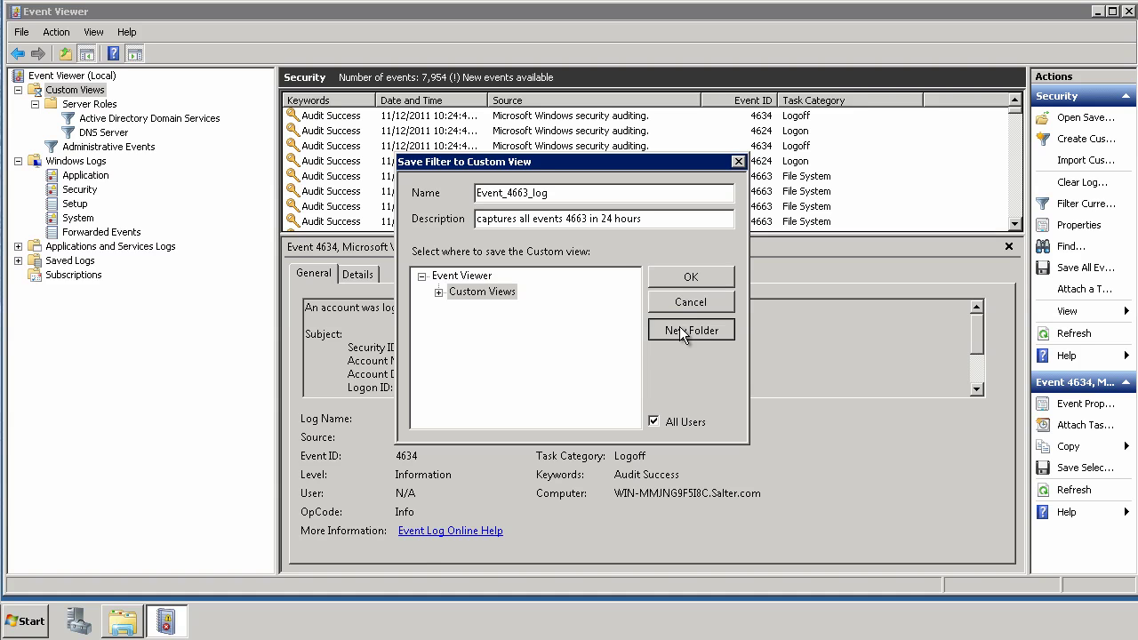
{"action": "type", "text": "Avril Cu"}
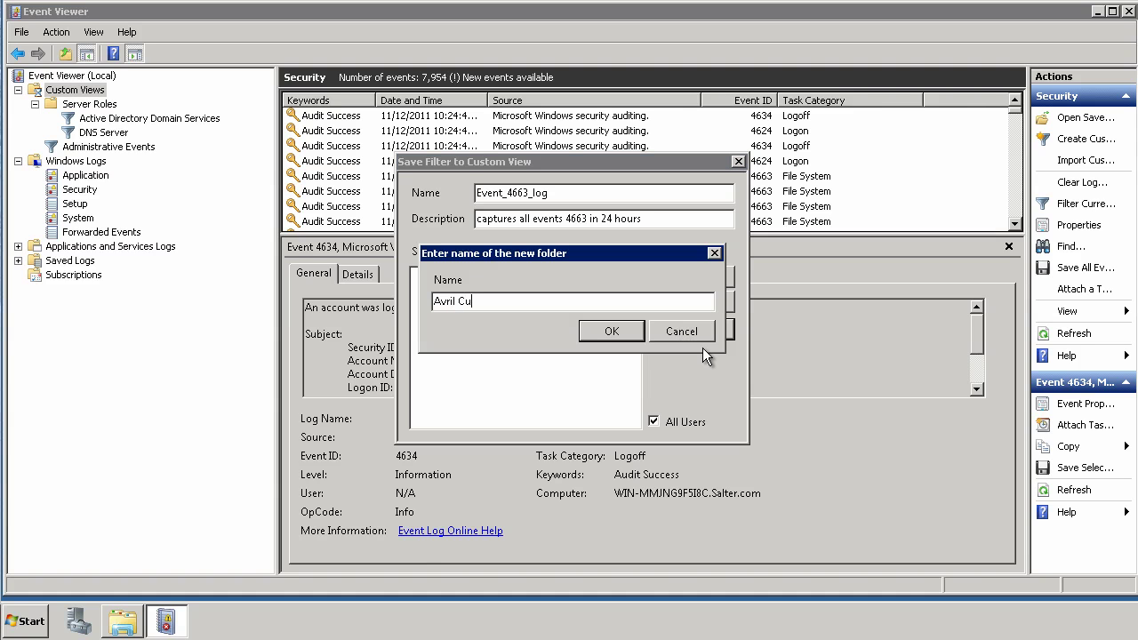
{"action": "type", "text": "stom views"}
{"action": "left_click", "coordinate": [612, 330]}
{"action": "left_click", "coordinate": [703, 275]}
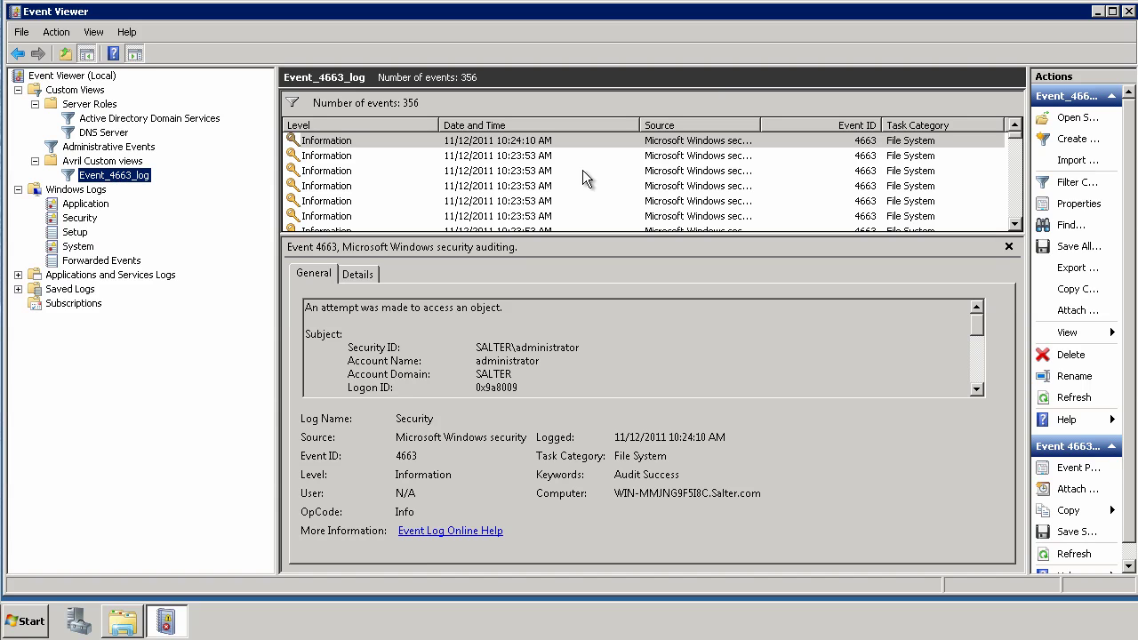
Look through the filtered events in the Event_4663_log view and return to the newest one
{"action": "scroll", "coordinate": [1015, 225], "scroll_direction": "down", "scroll_amount": 1}
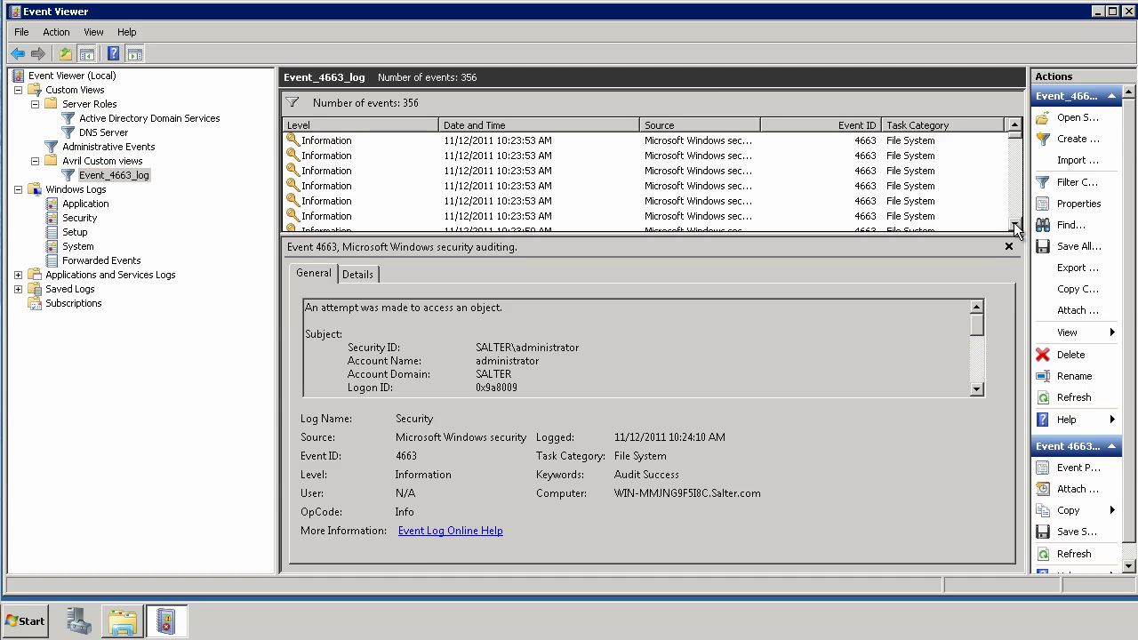
{"action": "left_click", "coordinate": [1016, 228]}
{"action": "left_click", "coordinate": [1018, 204]}
{"action": "left_click_drag", "start_coordinate": [1018, 205], "coordinate": [1018, 205]}
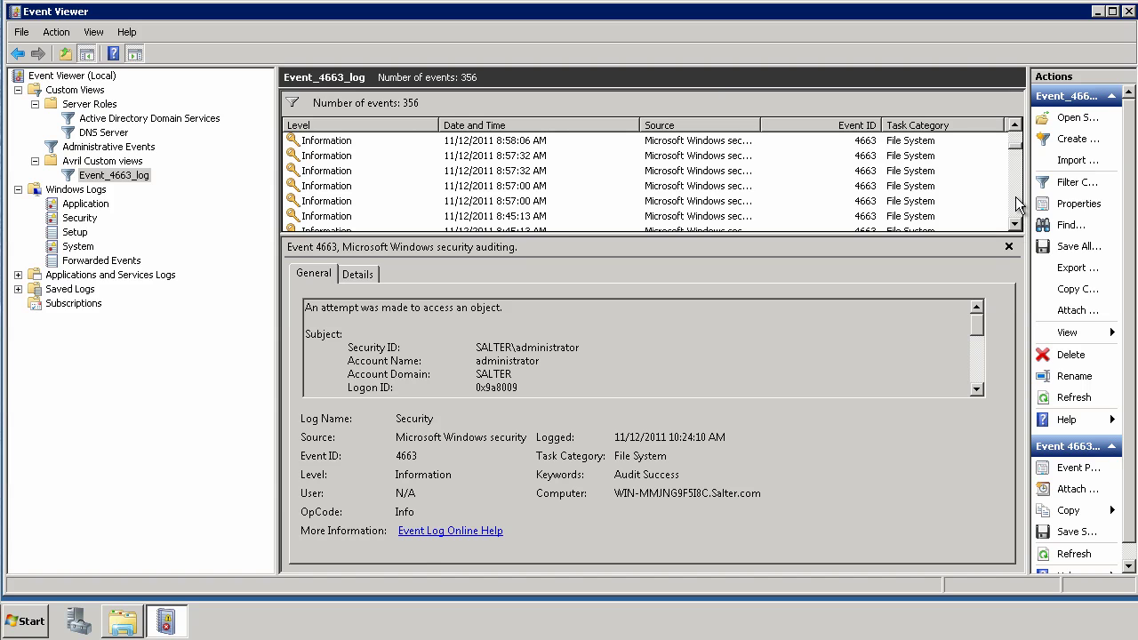
{"action": "left_click", "coordinate": [1018, 133]}
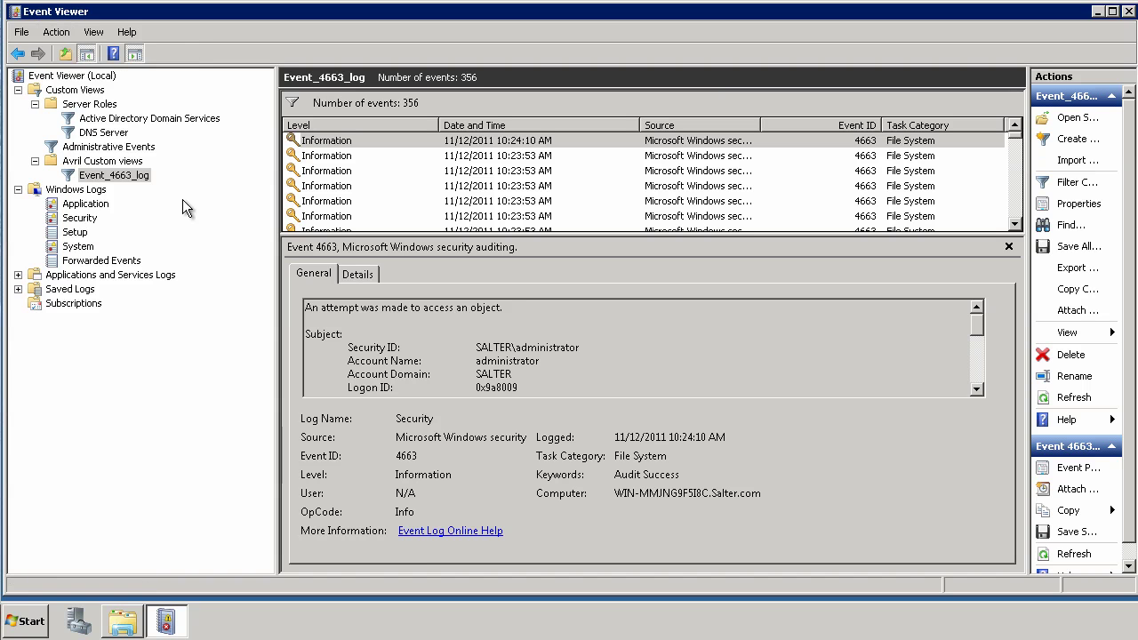
Save all events in the Event_4663_log custom view to the Documents library as tab-delimited text file Event_4663_log.txt
{"action": "left_click", "coordinate": [136, 175]}
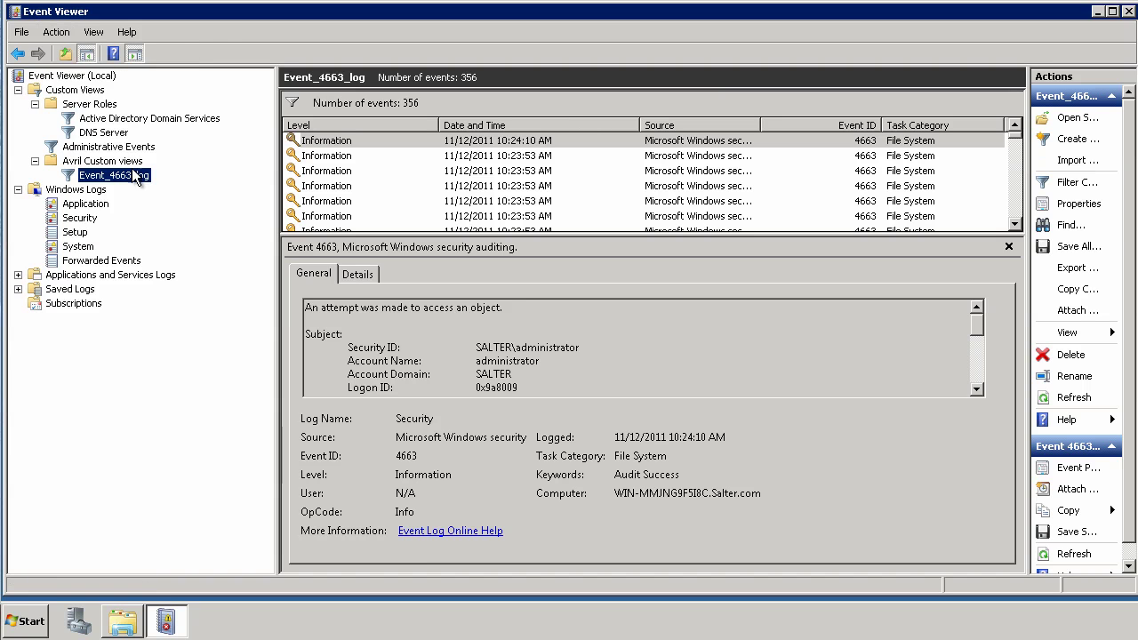
{"action": "left_click", "coordinate": [57, 34]}
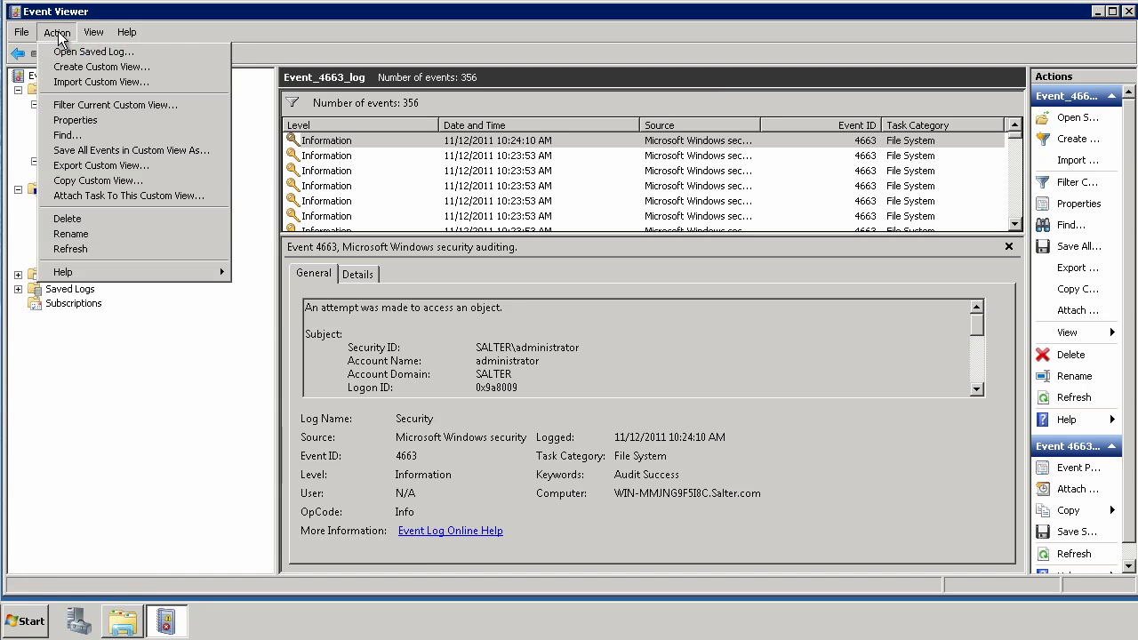
{"action": "left_click", "coordinate": [105, 151]}
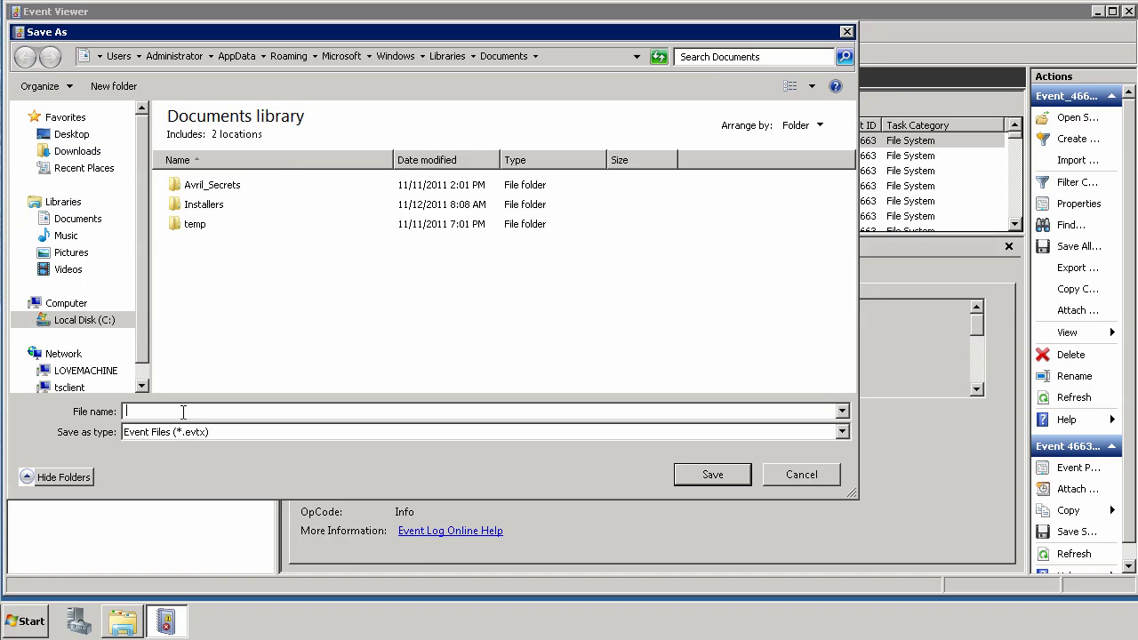
{"action": "type", "text": "Event_4663_log"}
{"action": "left_click", "coordinate": [842, 432]}
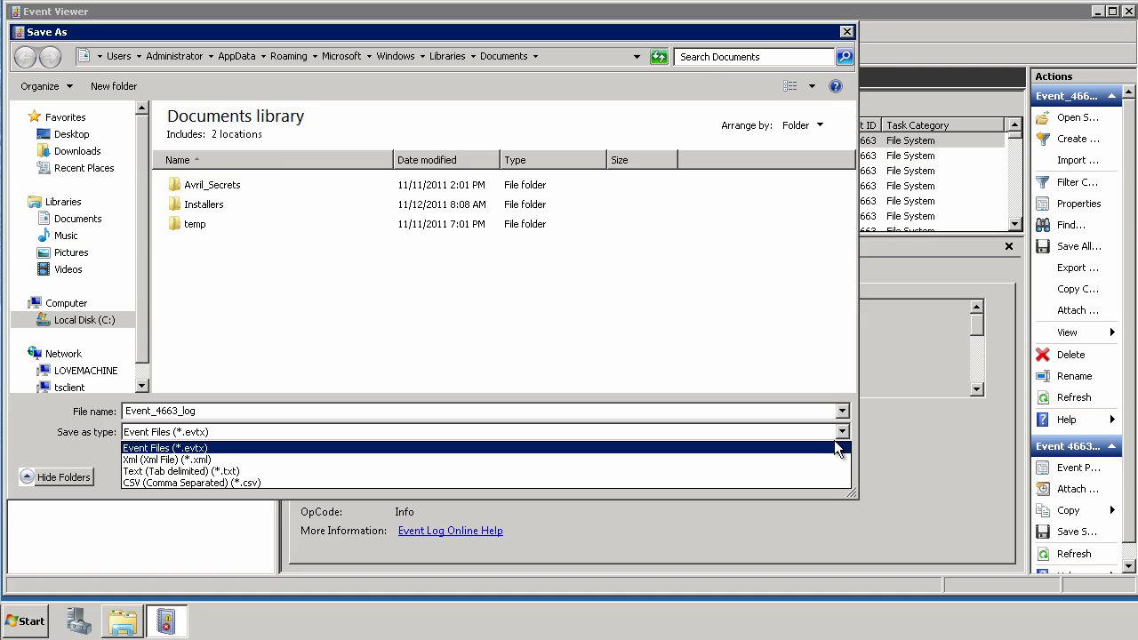
{"action": "left_click", "coordinate": [797, 471]}
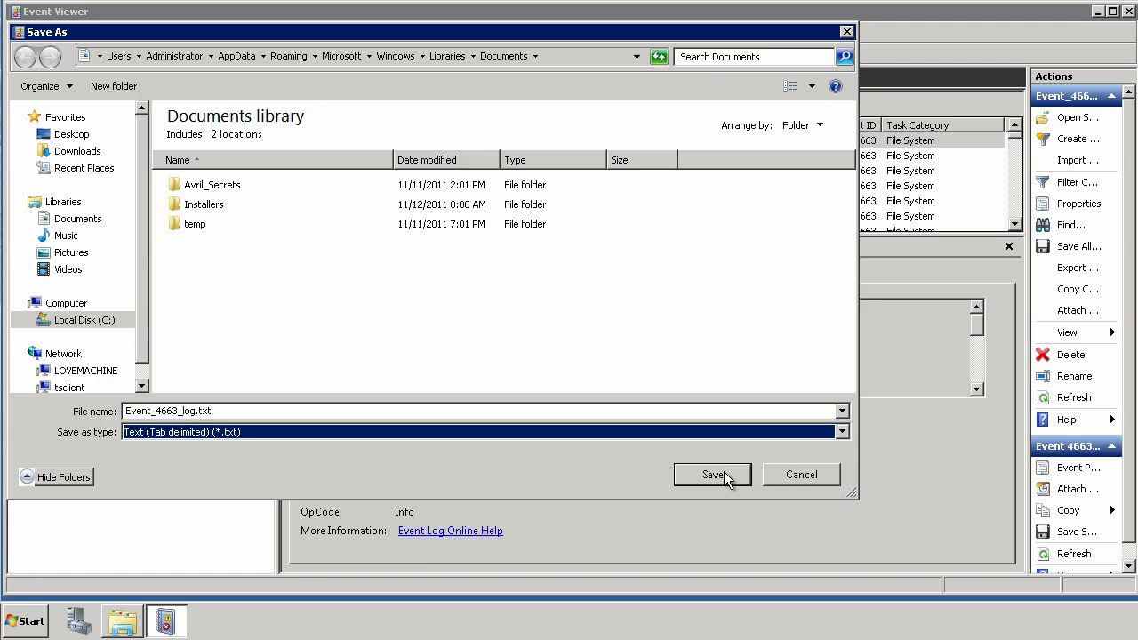
{"action": "left_click", "coordinate": [714, 475]}
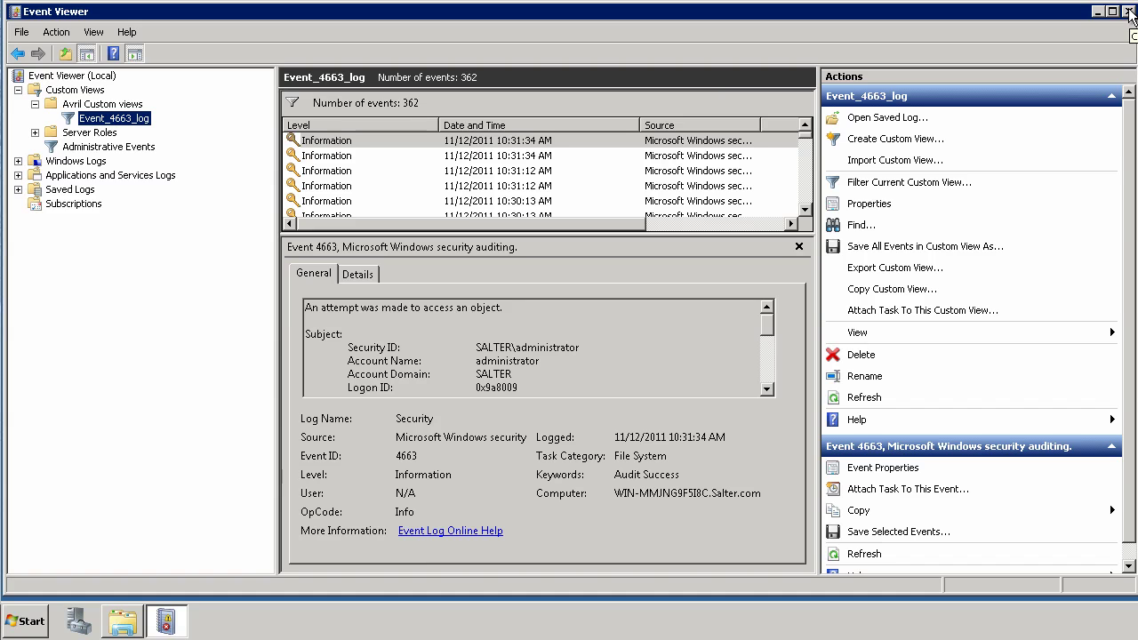
Close Event Viewer and open the exported Event_4663_log.txt from the Documents library in Notepad
{"action": "left_click", "coordinate": [1130, 12]}
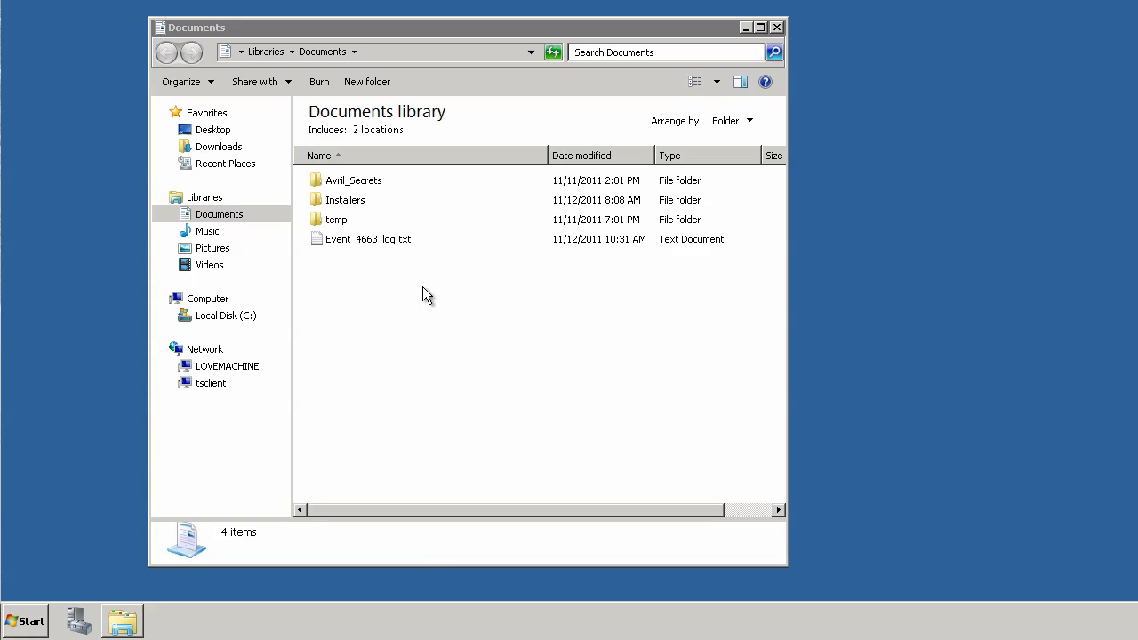
{"action": "left_click", "coordinate": [359, 240]}
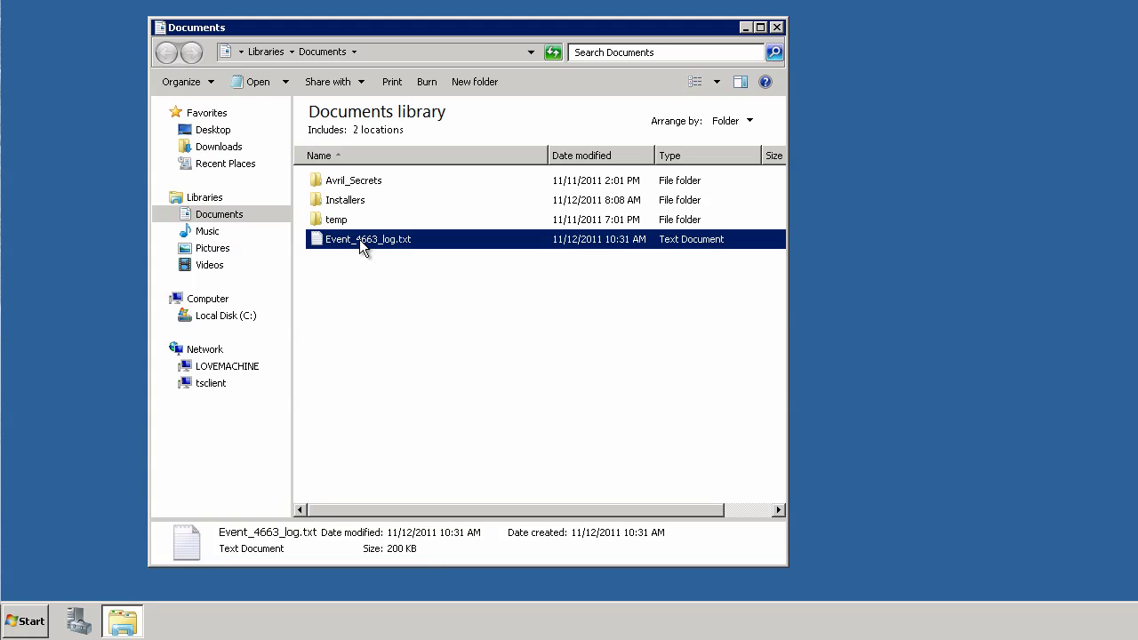
{"action": "left_click", "coordinate": [27, 621]}
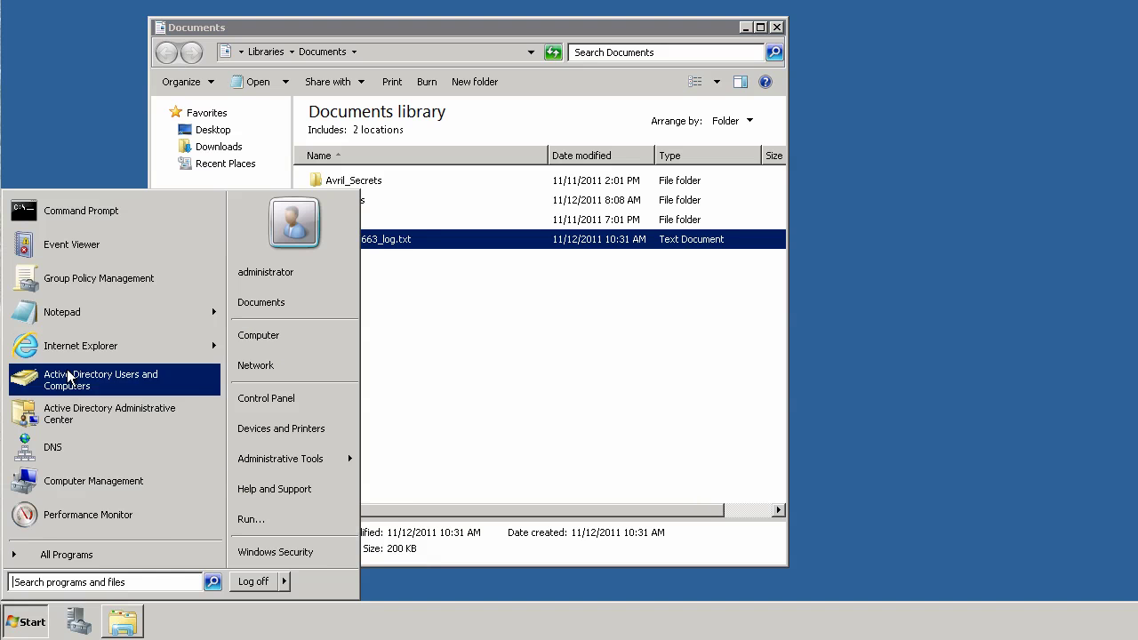
{"action": "left_click", "coordinate": [79, 313]}
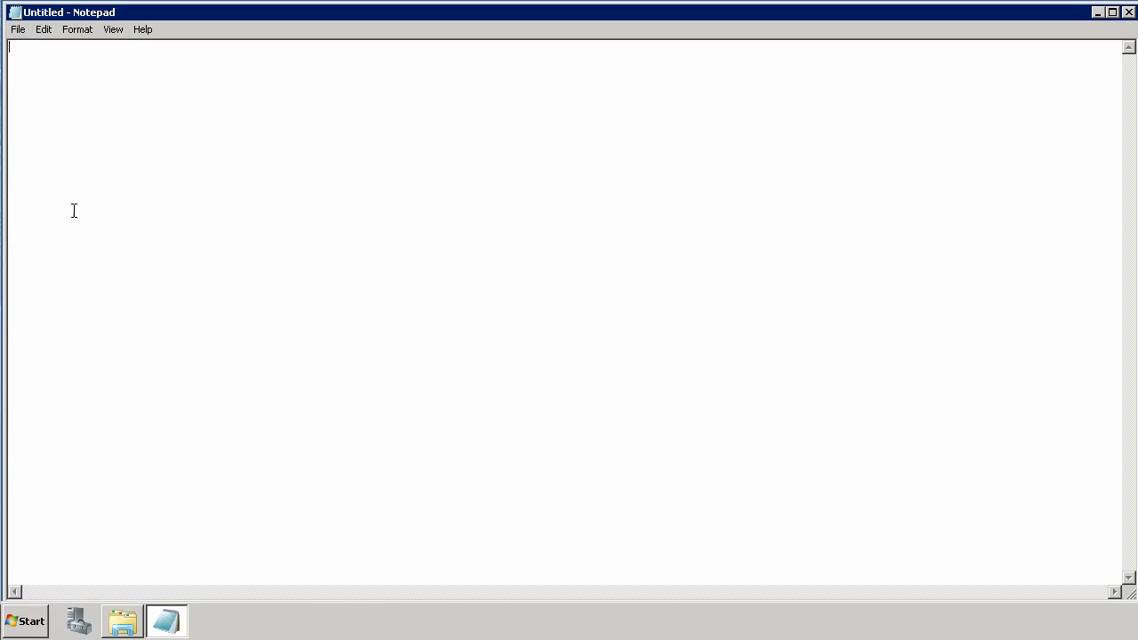
{"action": "left_click", "coordinate": [18, 30]}
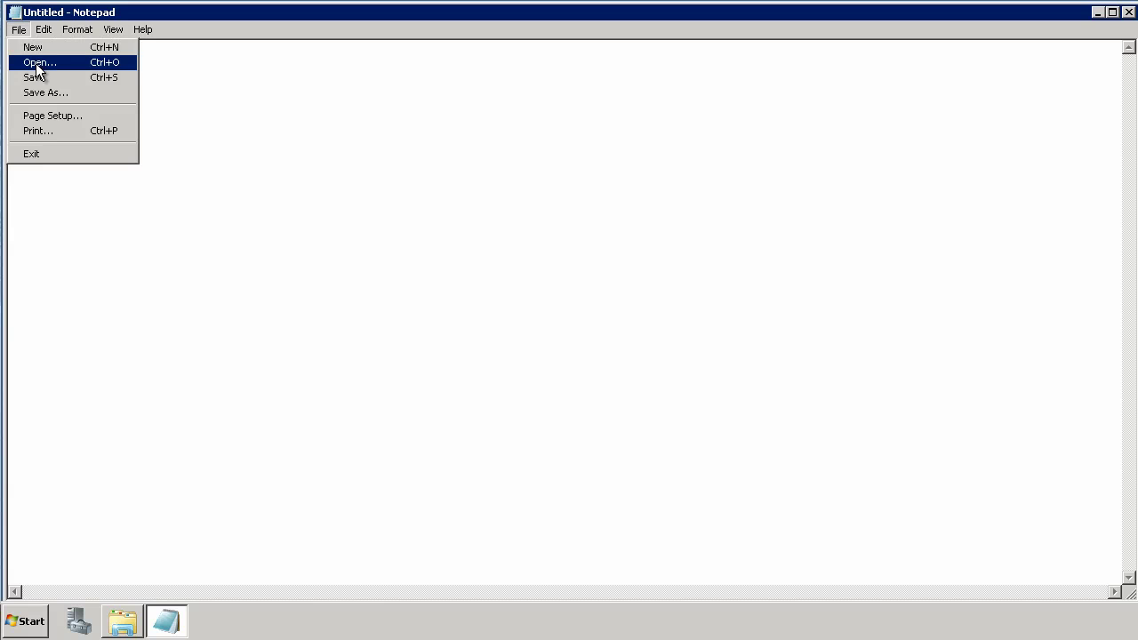
{"action": "left_click", "coordinate": [36, 63]}
{"action": "double_click", "coordinate": [211, 265]}
Search the exported log for the folder named with the owner's first name followed by "_Secrets" and step through several matches
{"action": "left_click_drag", "start_coordinate": [1134, 545], "coordinate": [1134, 545]}
{"action": "scroll", "coordinate": [695, 268], "scroll_direction": "down", "scroll_amount": 10}
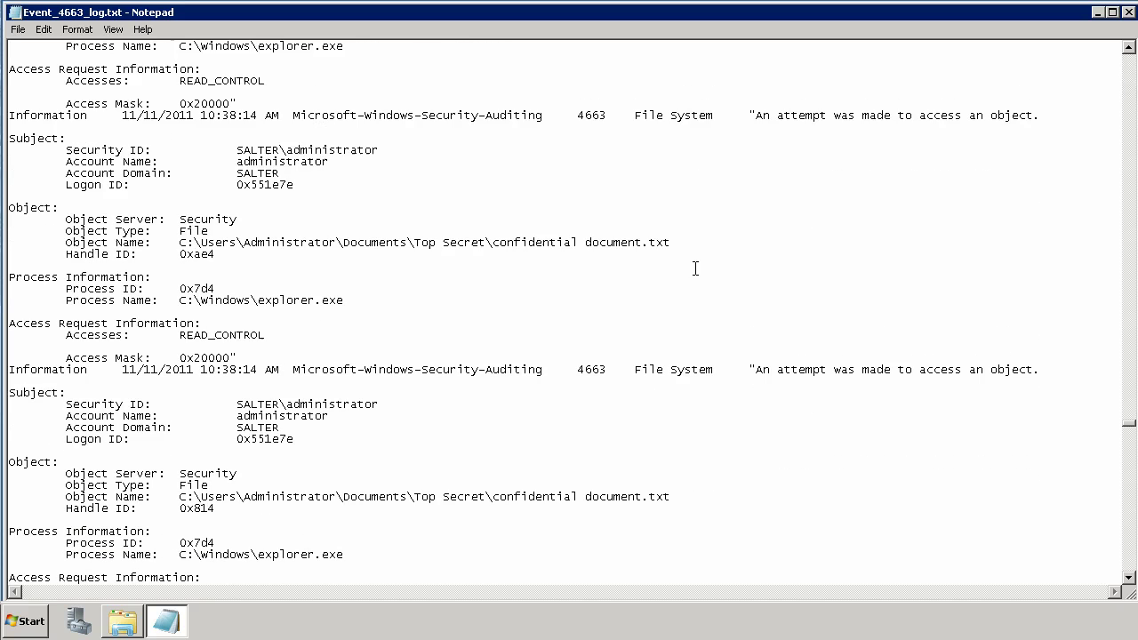
{"action": "key", "text": "ctrl+f"}
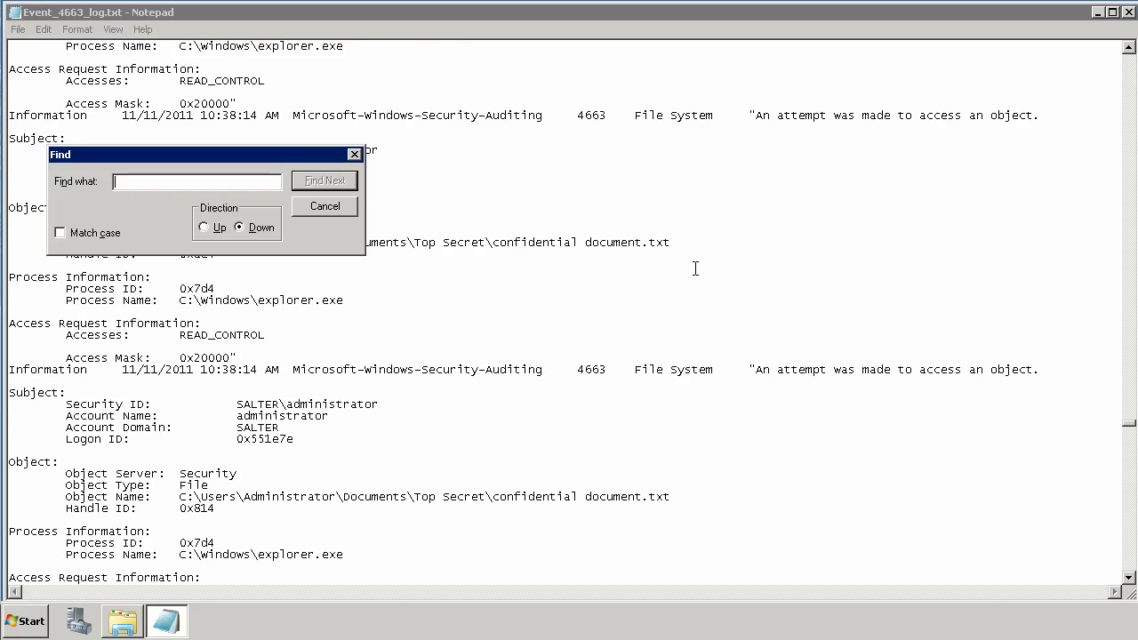
{"action": "type", "text": "Avril_Secrets"}
{"action": "key", "text": "Return"}
{"action": "left_click", "coordinate": [312, 179]}
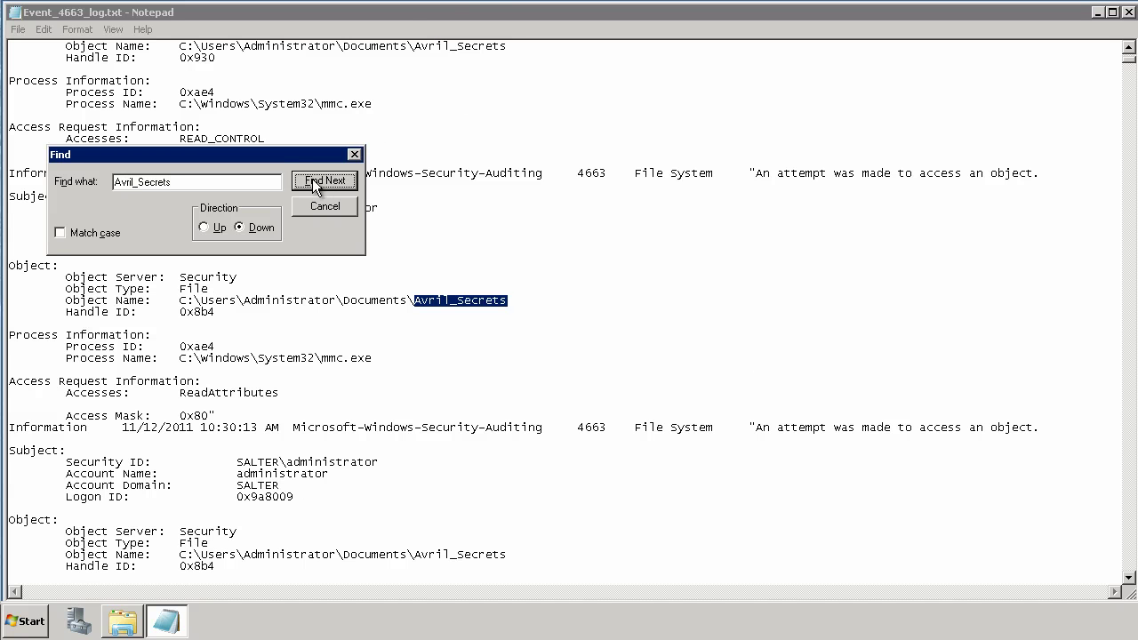
{"action": "left_click", "coordinate": [312, 179]}
{"action": "left_click", "coordinate": [312, 178]}
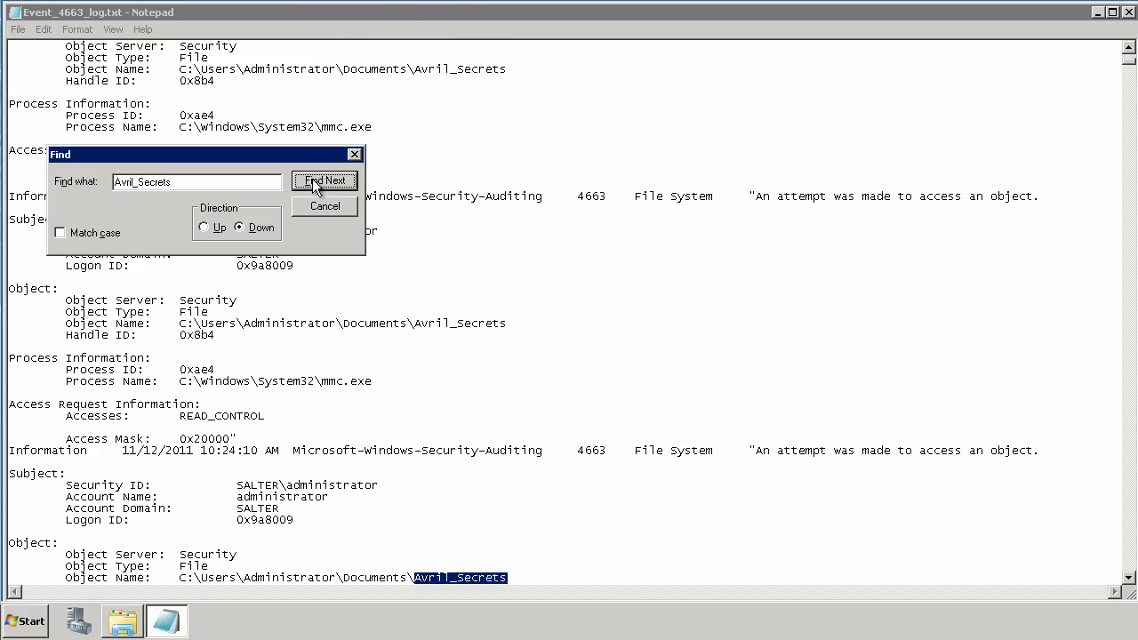